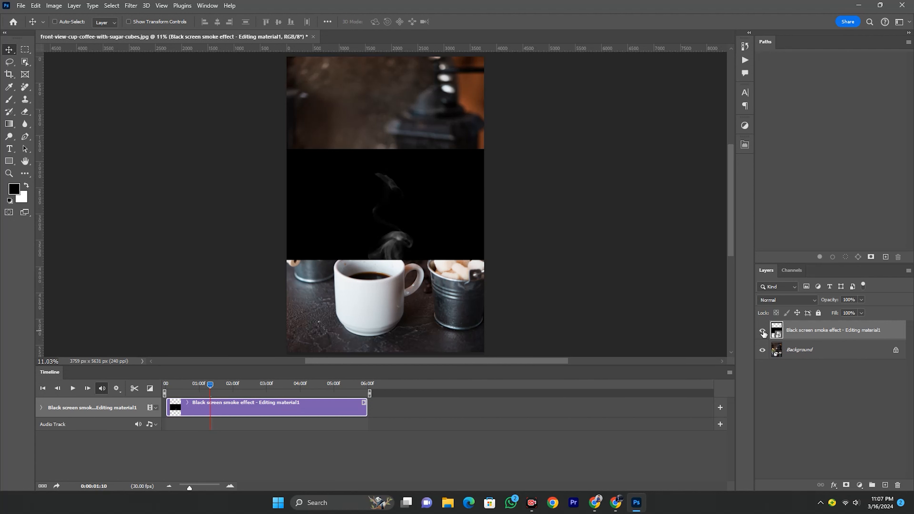
- Place two vertical guides at the sides of the coffee cup and two horizontal guides across the cup below its rim
{"action": "left_click", "coordinate": [358, 277], "text": "ctrl"}
{"action": "left_click", "coordinate": [385, 268], "text": "ctrl"}
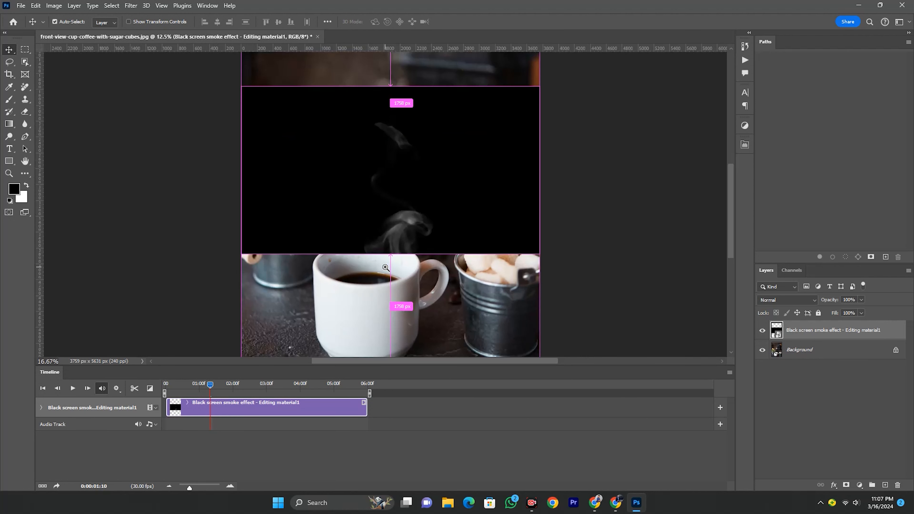
{"action": "left_click", "coordinate": [385, 268], "text": "ctrl"}
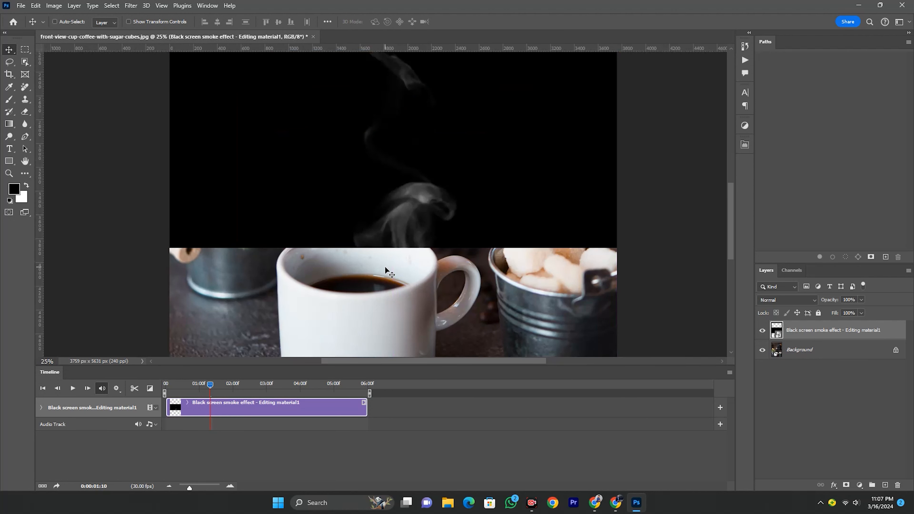
{"action": "left_click_drag", "start_coordinate": [40, 183], "coordinate": [283, 197]}
{"action": "left_click_drag", "start_coordinate": [42, 194], "coordinate": [432, 211]}
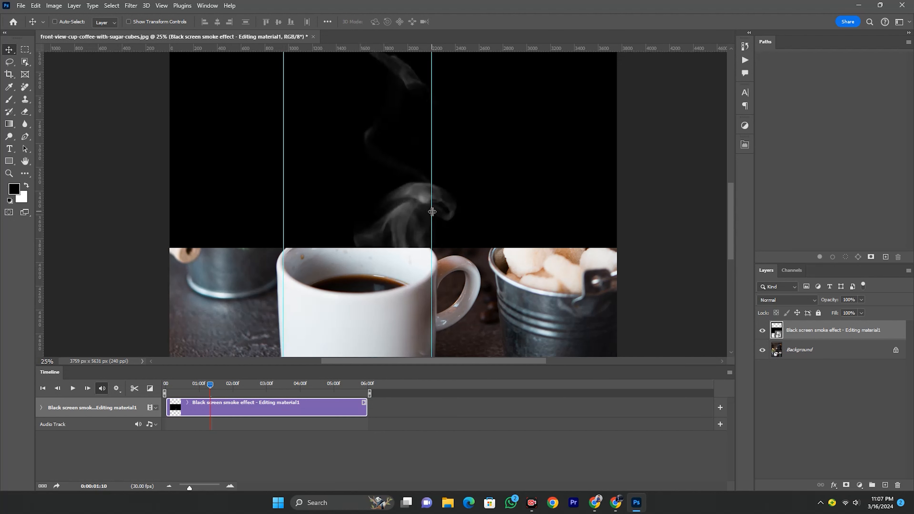
{"action": "left_click_drag", "start_coordinate": [367, 49], "coordinate": [480, 274]}
{"action": "left_click_drag", "start_coordinate": [377, 49], "coordinate": [474, 303]}
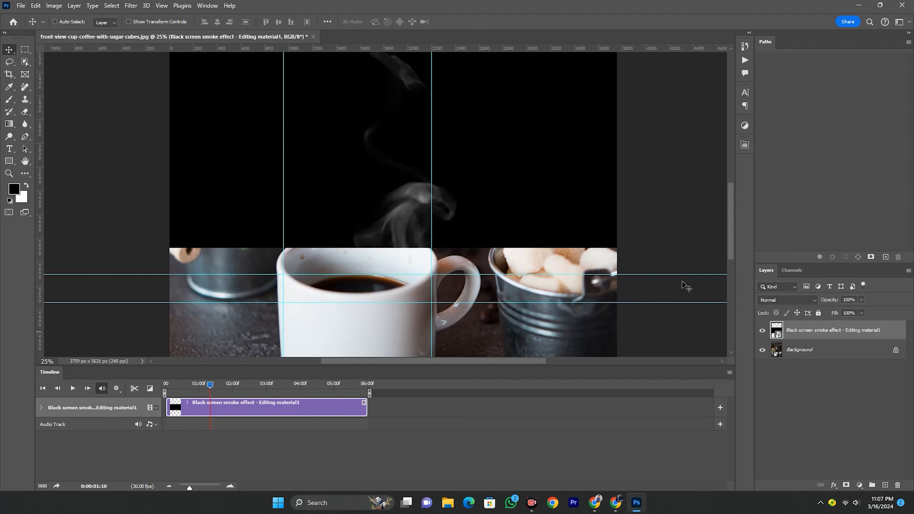
- Move the smoke layer down over the coffee cup so its base meets the lower guide, and set its blend mode to Screen
{"action": "left_click_drag", "start_coordinate": [402, 157], "coordinate": [352, 216]}
{"action": "left_click", "coordinate": [769, 299]}
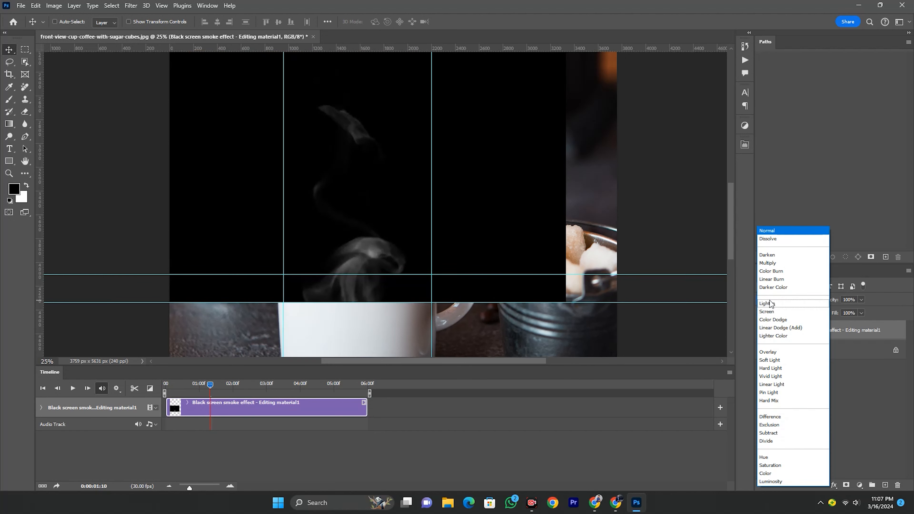
{"action": "left_click", "coordinate": [776, 311]}
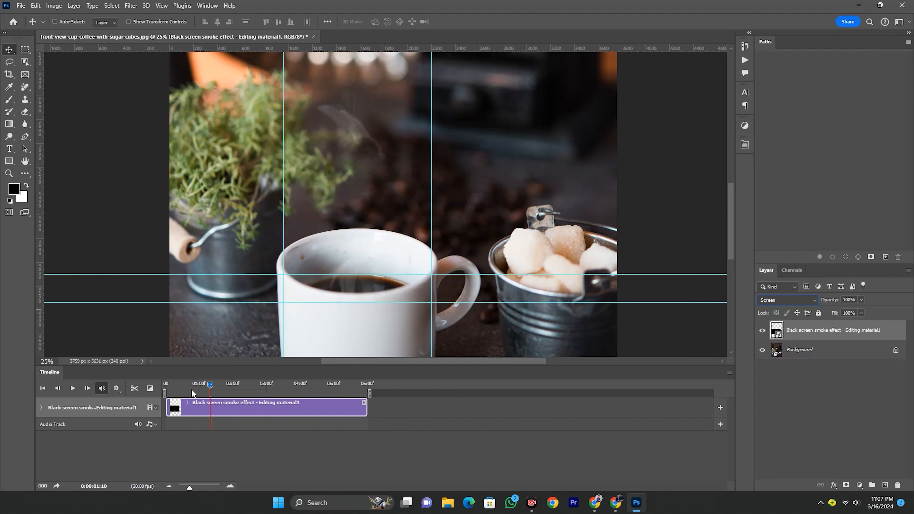
- Play the timeline to preview the smoke over the cup, and return the playhead to 0:00:01:06
{"action": "left_click", "coordinate": [73, 389]}
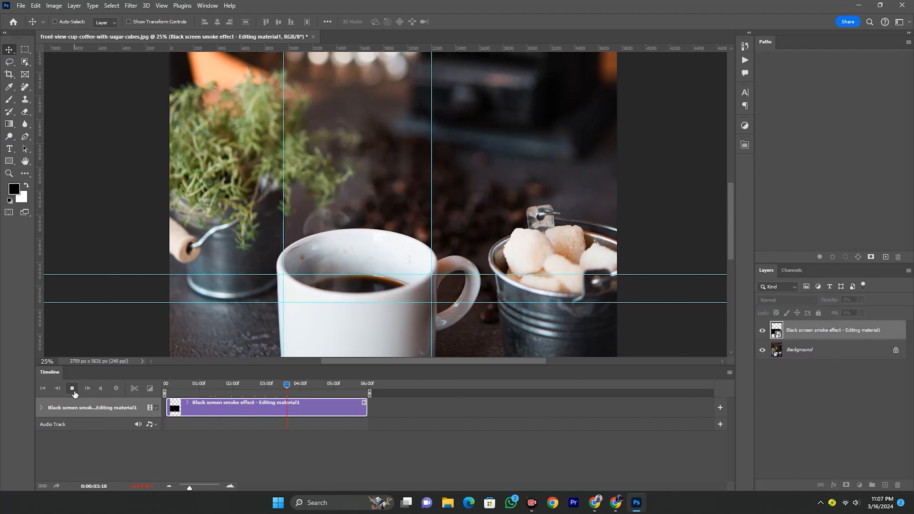
{"action": "left_click", "coordinate": [73, 390]}
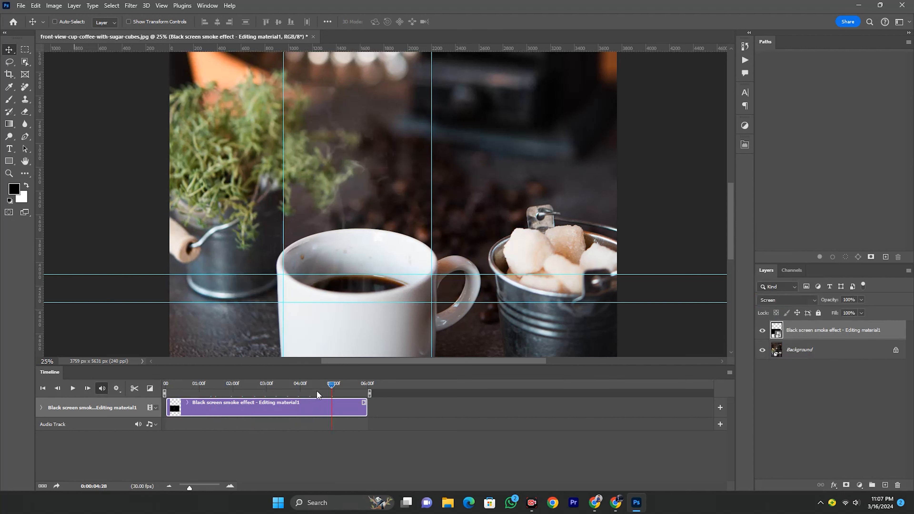
{"action": "left_click", "coordinate": [206, 389]}
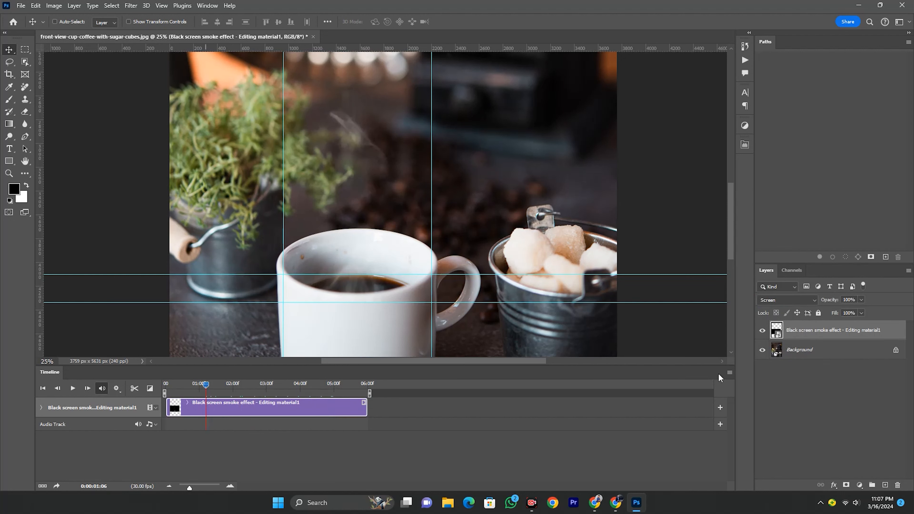
- Set the smoke layer's blend mode to Normal and reduce its opacity to 73%
{"action": "left_click", "coordinate": [794, 301]}
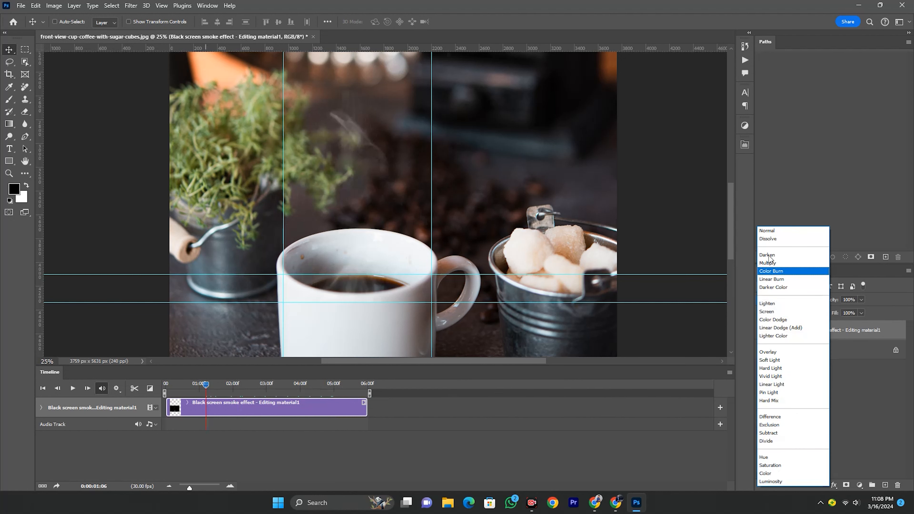
{"action": "left_click", "coordinate": [762, 231]}
{"action": "left_click", "coordinate": [861, 301]}
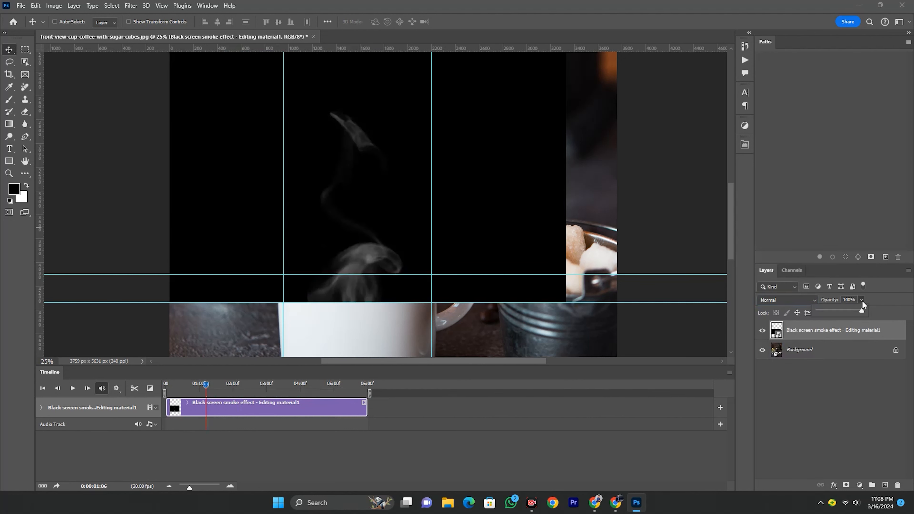
{"action": "left_click_drag", "start_coordinate": [855, 310], "coordinate": [853, 310]}
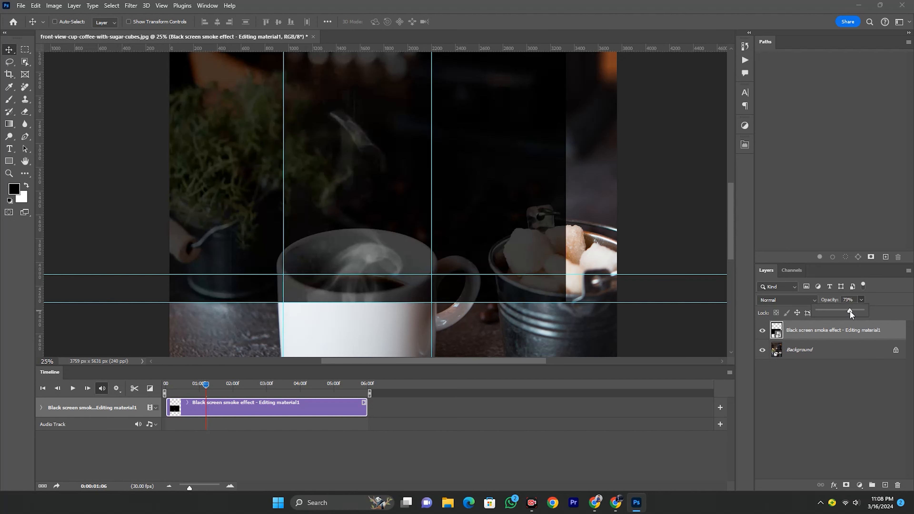
- Add a layer mask to the smoke layer and paint black with a size 100 soft brush over the cup's front wall below the rim
{"action": "left_click", "coordinate": [804, 336]}
{"action": "left_click", "coordinate": [847, 484]}
{"action": "left_click", "coordinate": [7, 102]}
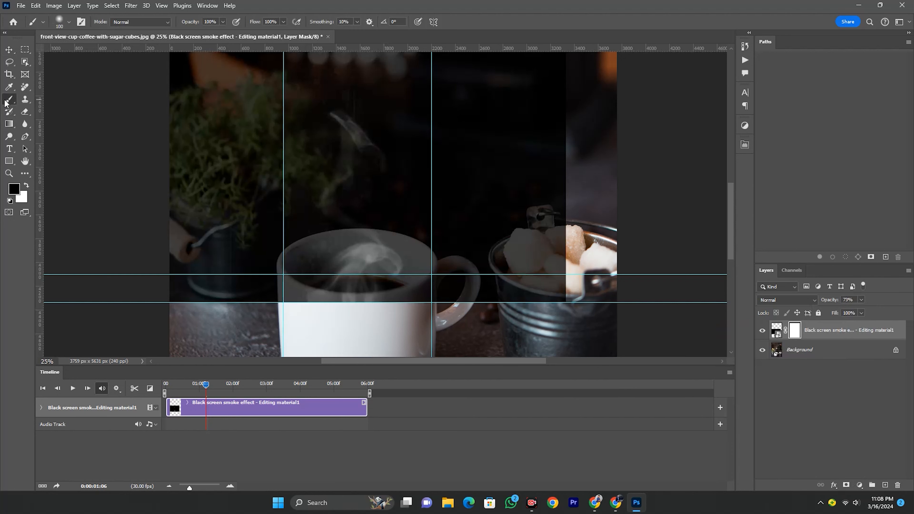
{"action": "left_click", "coordinate": [69, 22]}
{"action": "left_click", "coordinate": [70, 159]}
{"action": "left_click", "coordinate": [33, 223]}
{"action": "left_click", "coordinate": [26, 186]}
{"action": "left_click", "coordinate": [361, 299], "text": "ctrl"}
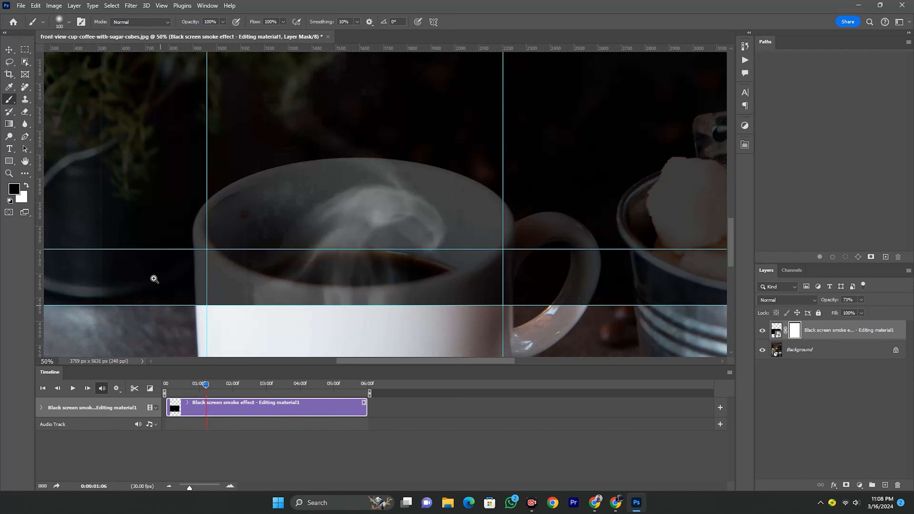
{"action": "mouse_move", "coordinate": [190, 241]}
{"action": "left_mouse_down"}
{"action": "mouse_move", "coordinate": [243, 312]}
{"action": "mouse_move", "coordinate": [194, 276]}
{"action": "mouse_move", "coordinate": [190, 243]}
{"action": "mouse_move", "coordinate": [204, 320]}
{"action": "mouse_move", "coordinate": [242, 288]}
{"action": "mouse_move", "coordinate": [247, 307]}
{"action": "mouse_move", "coordinate": [212, 294]}
{"action": "mouse_move", "coordinate": [233, 276]}
{"action": "mouse_move", "coordinate": [361, 299]}
{"action": "mouse_move", "coordinate": [529, 258]}
{"action": "mouse_move", "coordinate": [492, 263]}
{"action": "mouse_move", "coordinate": [416, 310]}
{"action": "mouse_move", "coordinate": [500, 275]}
{"action": "mouse_move", "coordinate": [472, 304]}
{"action": "mouse_move", "coordinate": [520, 231]}
{"action": "mouse_move", "coordinate": [508, 285]}
{"action": "mouse_move", "coordinate": [457, 285]}
{"action": "mouse_move", "coordinate": [464, 278]}
{"action": "mouse_move", "coordinate": [301, 302]}
{"action": "mouse_move", "coordinate": [271, 298]}
{"action": "mouse_move", "coordinate": [203, 261]}
{"action": "mouse_move", "coordinate": [255, 286]}
{"action": "mouse_move", "coordinate": [241, 277]}
{"action": "mouse_move", "coordinate": [234, 290]}
{"action": "left_mouse_up"}
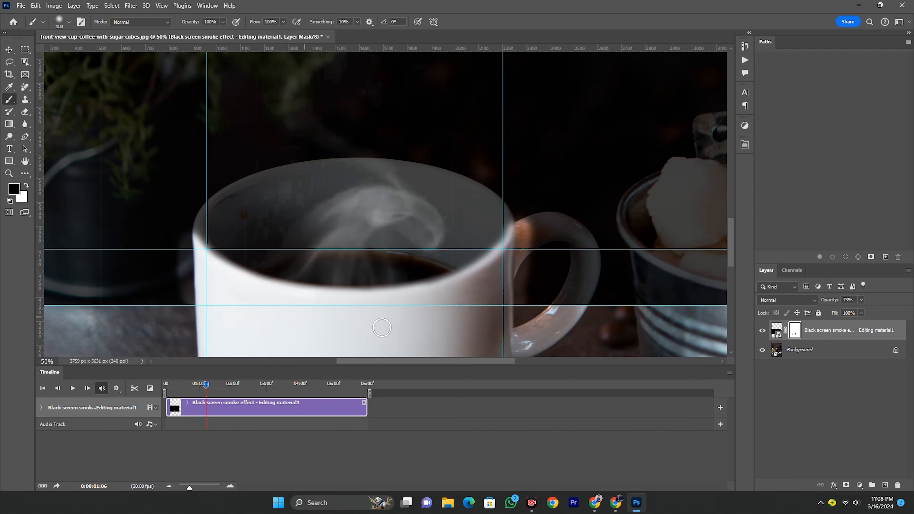
- Check the mask by toggling the smoke layer's visibility, and set its opacity to 100% and blend mode to Screen
{"action": "left_click", "coordinate": [762, 332]}
{"action": "left_click", "coordinate": [762, 331]}
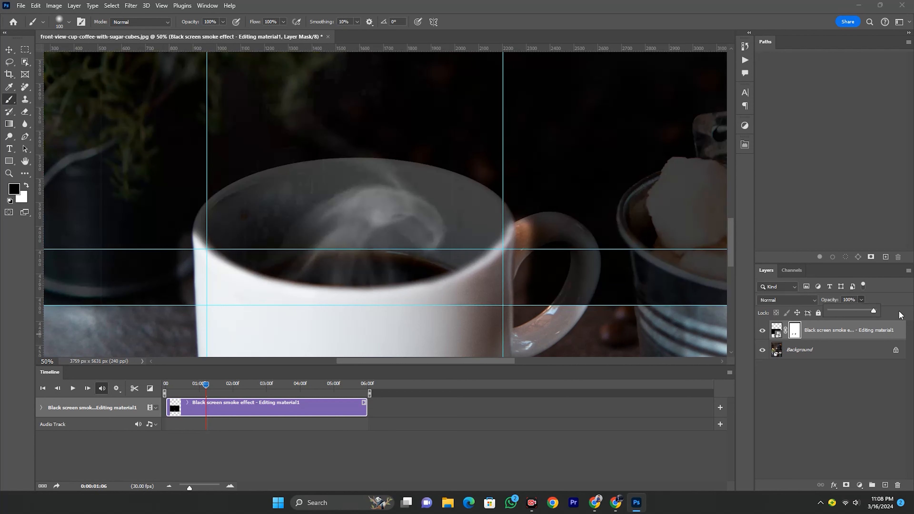
{"action": "left_click_drag", "start_coordinate": [899, 315], "coordinate": [895, 305]}
{"action": "left_click", "coordinate": [781, 300]}
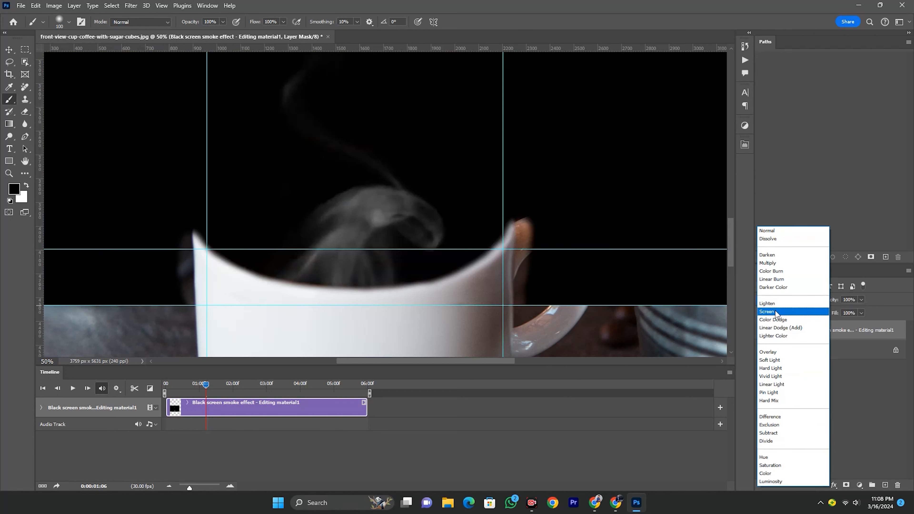
{"action": "left_click", "coordinate": [775, 311]}
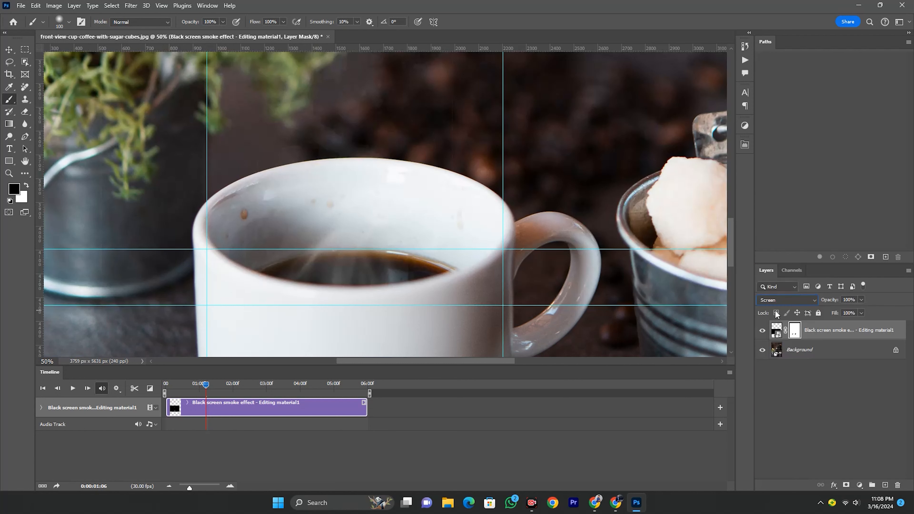
- Duplicate the masked smoke layer and rename the copy "Start" and the original "End"
{"action": "left_click", "coordinate": [847, 331]}
{"action": "key", "text": "ctrl+j"}
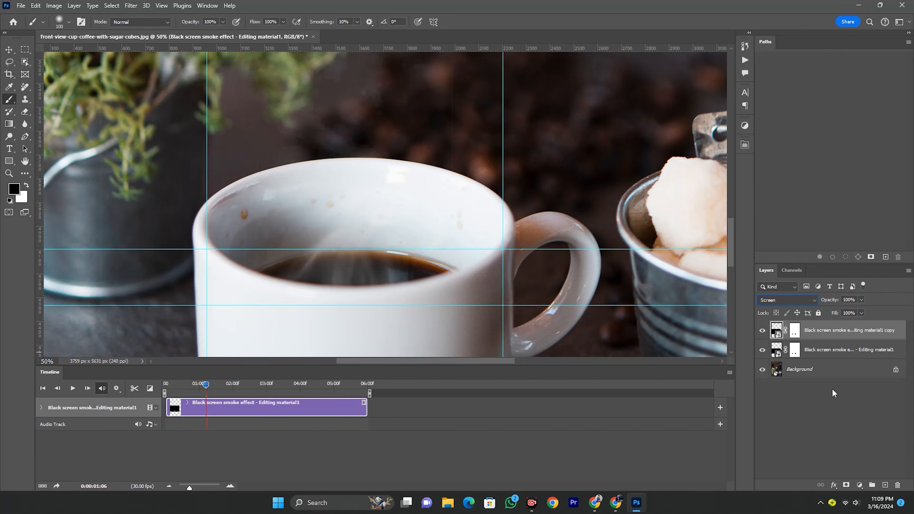
{"action": "double_click", "coordinate": [827, 330]}
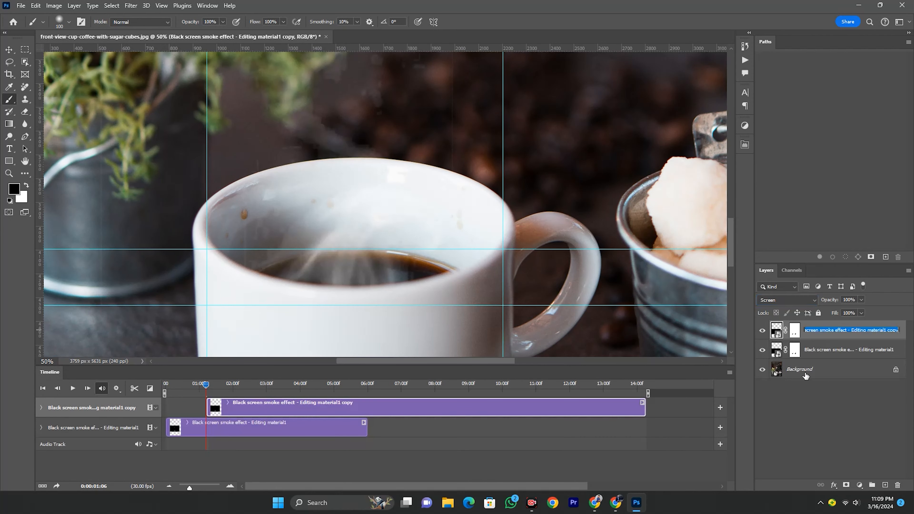
{"action": "type", "text": "Start"}
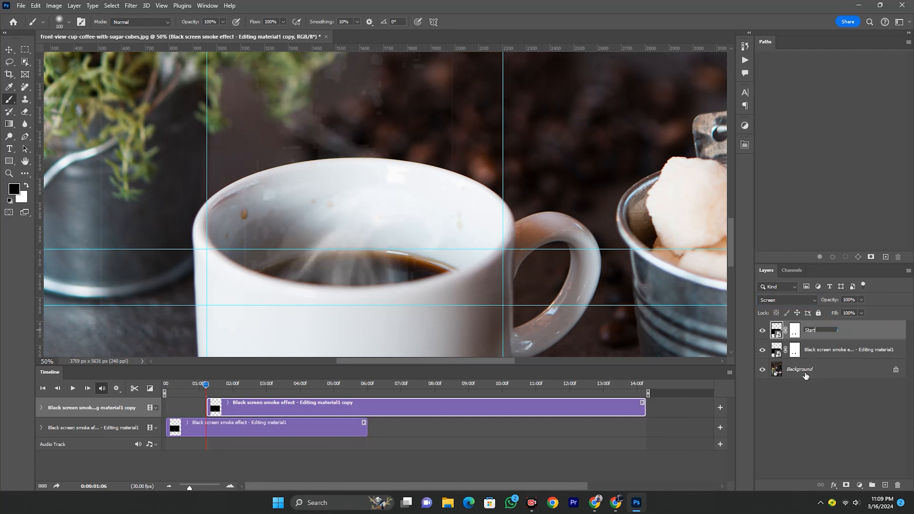
{"action": "key", "text": "Return"}
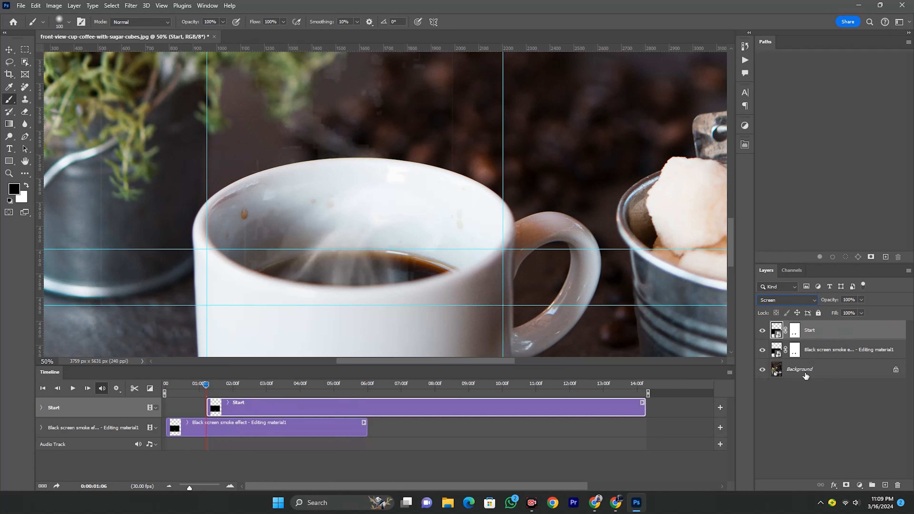
{"action": "double_click", "coordinate": [815, 350]}
{"action": "type", "text": "End"}
{"action": "key", "text": "Return"}
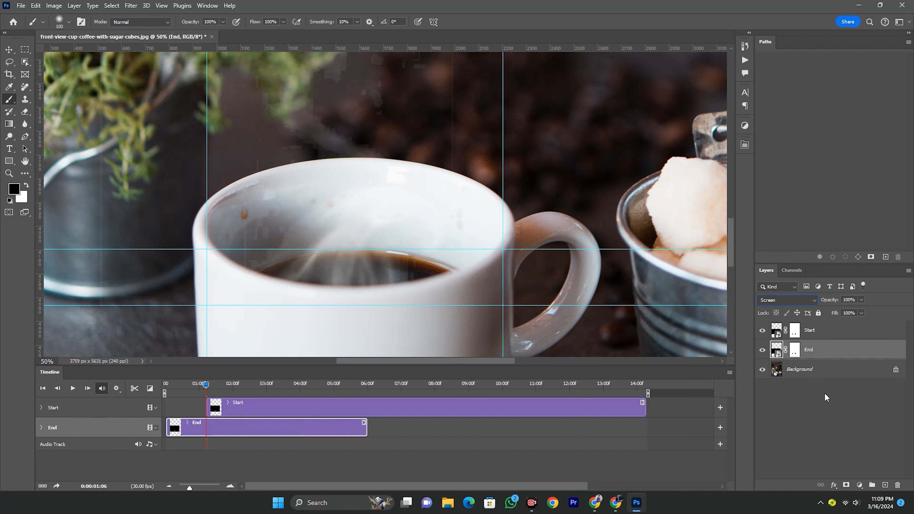
- Move the Start clip to the beginning of the timeline and trim its end to 06:00, in line with the End clip
{"action": "left_click", "coordinate": [817, 331]}
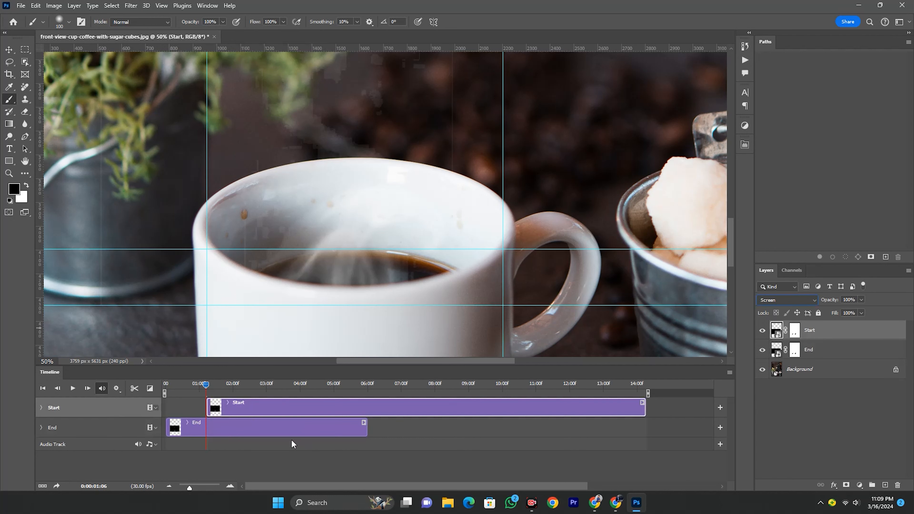
{"action": "left_click_drag", "start_coordinate": [205, 386], "coordinate": [165, 385]}
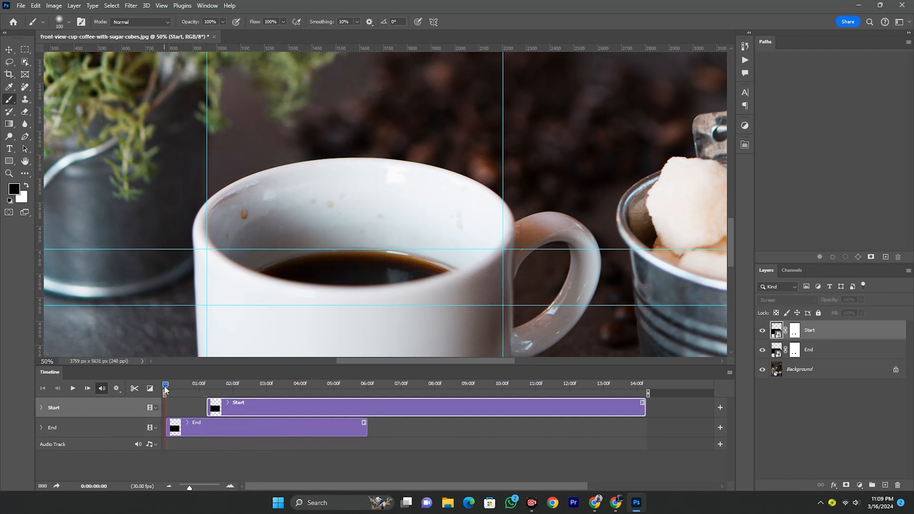
{"action": "left_click_drag", "start_coordinate": [222, 410], "coordinate": [197, 404]}
{"action": "left_click_drag", "start_coordinate": [603, 406], "coordinate": [371, 412]}
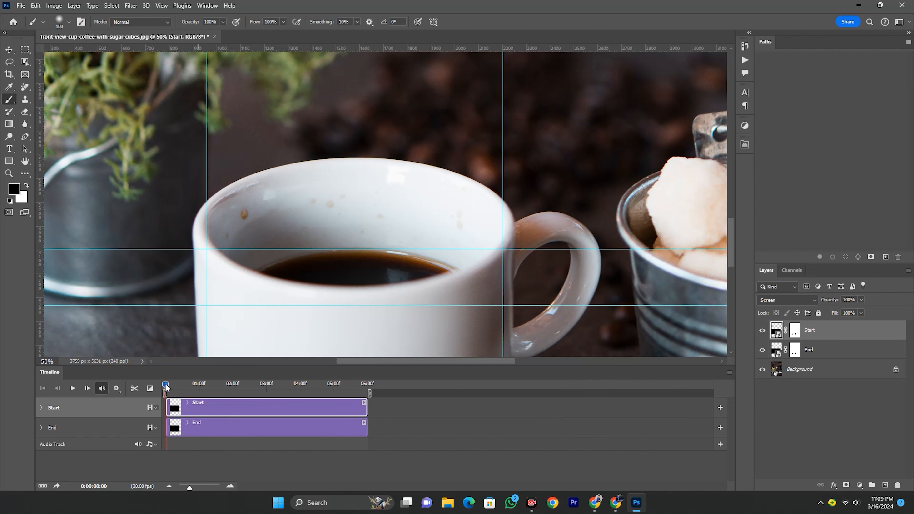
- Place the playhead at 0:00:05:01 and trim the beginning of the End clip to that point
{"action": "left_click_drag", "start_coordinate": [165, 384], "coordinate": [253, 384]}
{"action": "left_click_drag", "start_coordinate": [334, 394], "coordinate": [335, 389]}
{"action": "left_click_drag", "start_coordinate": [186, 487], "coordinate": [194, 484]}
{"action": "left_click_drag", "start_coordinate": [324, 485], "coordinate": [273, 490]}
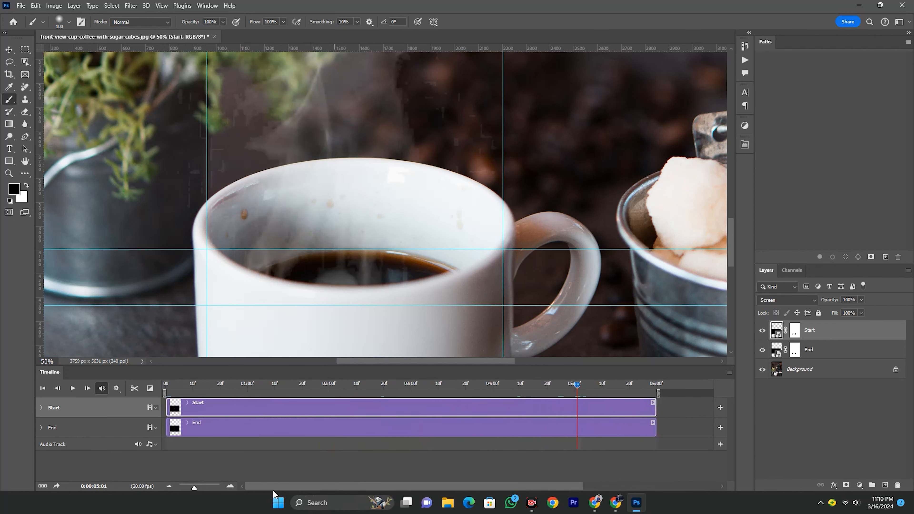
{"action": "left_click_drag", "start_coordinate": [166, 430], "coordinate": [576, 431]}
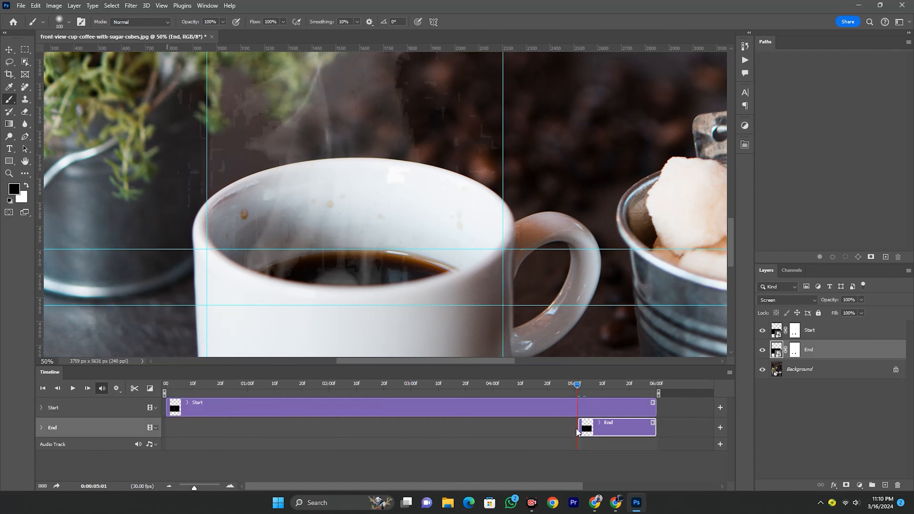
{"action": "left_click_drag", "start_coordinate": [553, 483], "coordinate": [623, 481]}
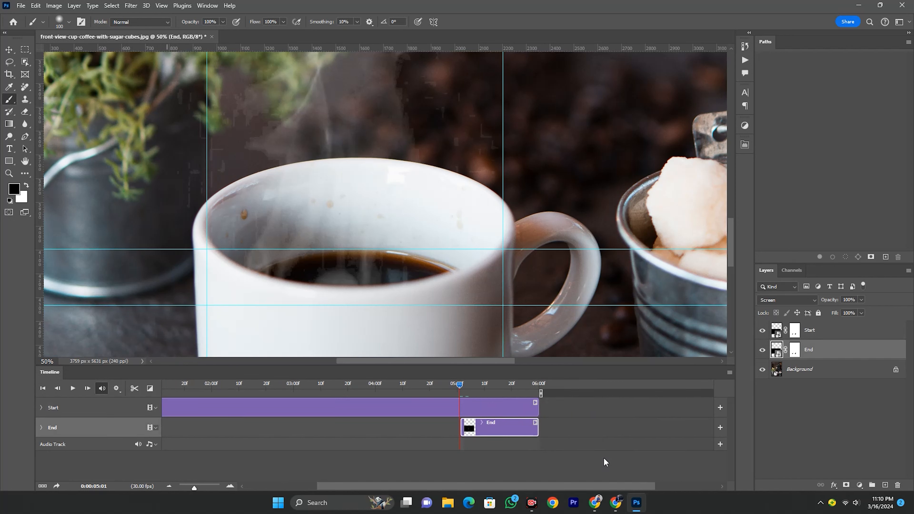
- Add an opacity keyframe to the Start clip at 0:00:05:01 and set its opacity to 0% at 0:00:05:29
{"action": "left_click", "coordinate": [41, 407]}
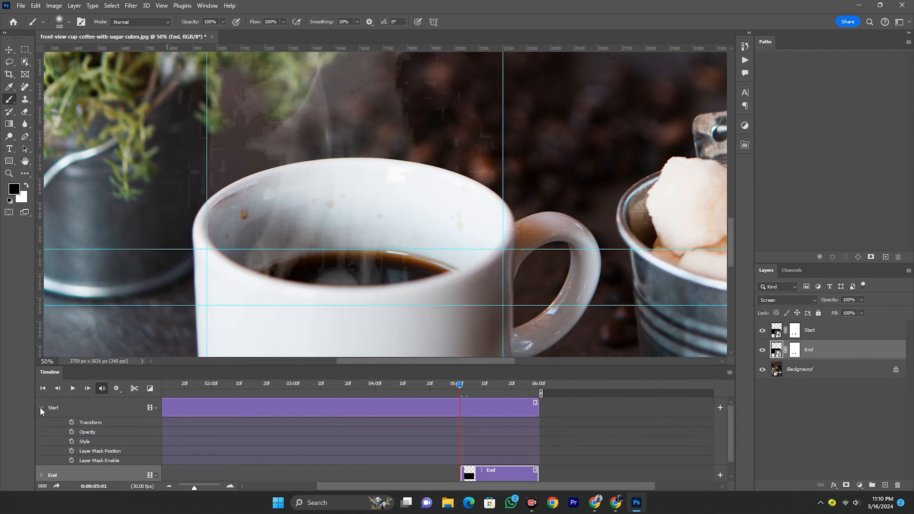
{"action": "left_click", "coordinate": [71, 431]}
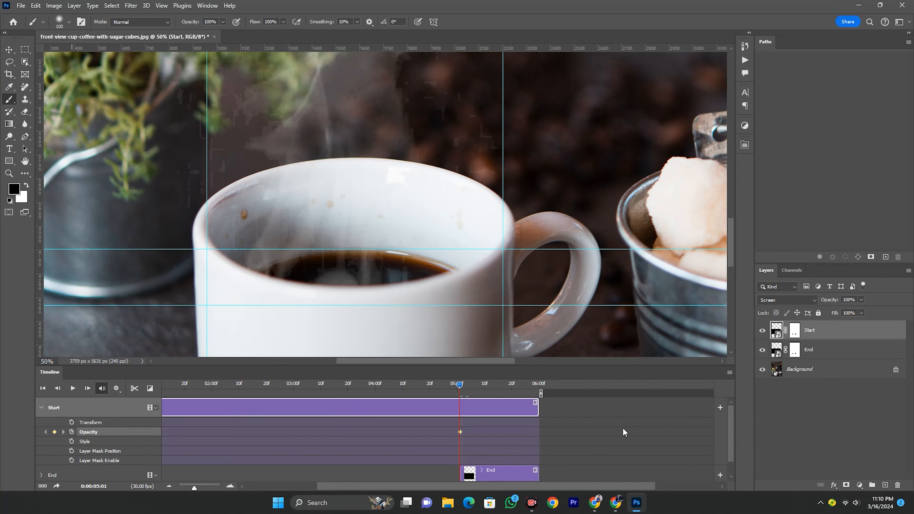
{"action": "left_click_drag", "start_coordinate": [460, 387], "coordinate": [544, 393]}
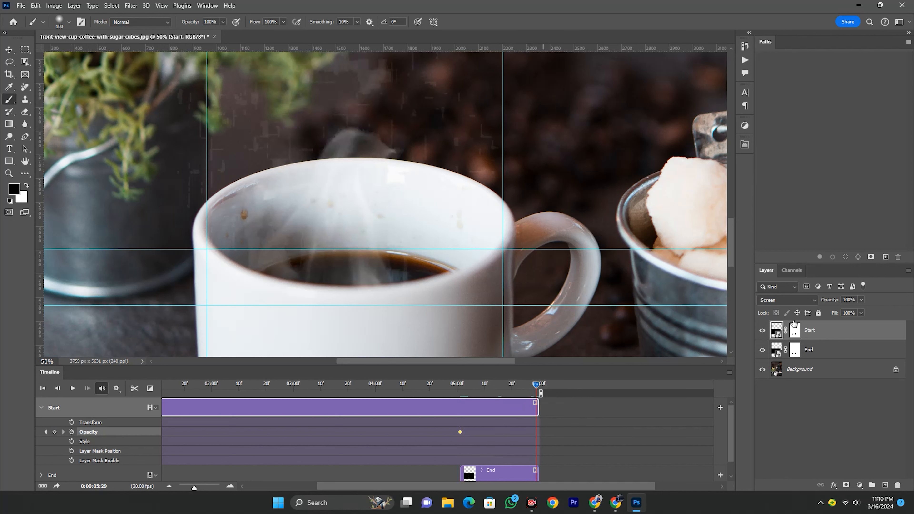
{"action": "left_click", "coordinate": [864, 304]}
{"action": "left_click_drag", "start_coordinate": [835, 310], "coordinate": [814, 313]}
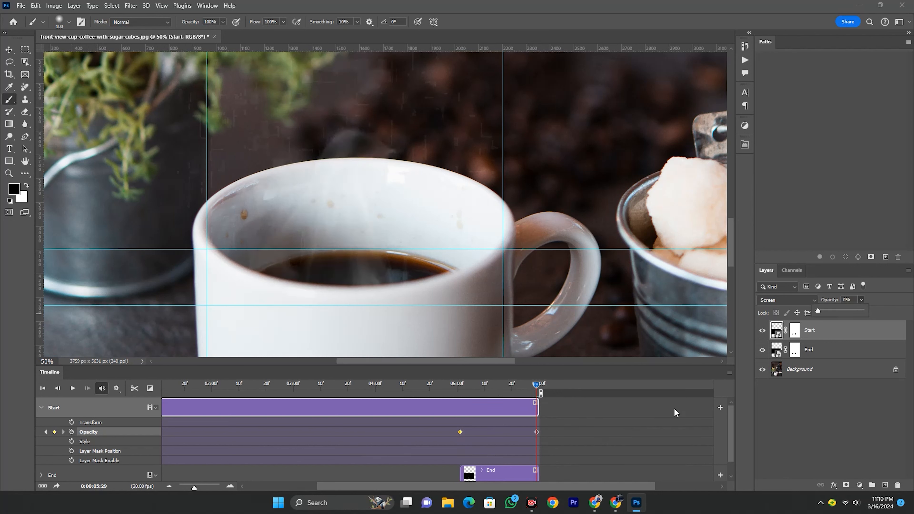
- Add an opacity keyframe to the End clip at 0:00:05:01 with its opacity set to 0%
{"action": "scroll", "coordinate": [730, 453], "scroll_direction": "down", "scroll_amount": 1}
{"action": "left_click", "coordinate": [41, 458]}
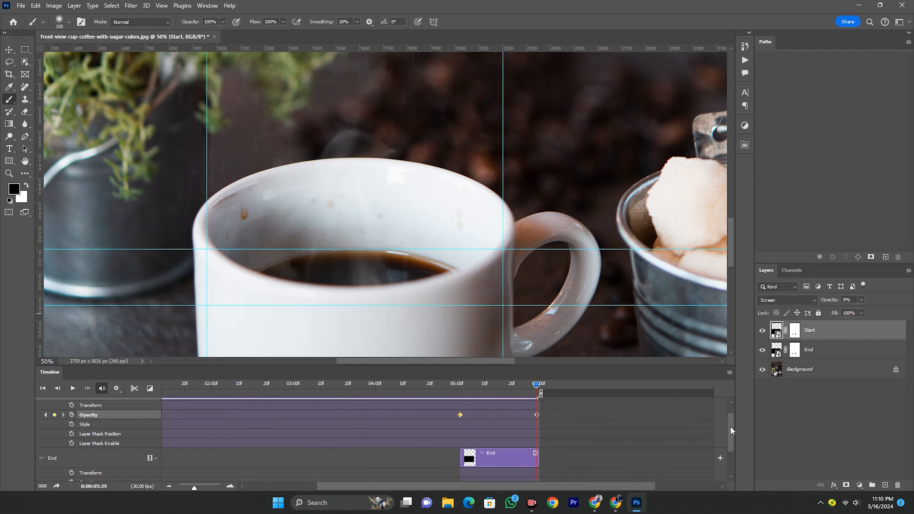
{"action": "left_click_drag", "start_coordinate": [730, 429], "coordinate": [729, 452]}
{"action": "scroll", "coordinate": [564, 395], "scroll_direction": "up", "scroll_amount": 3}
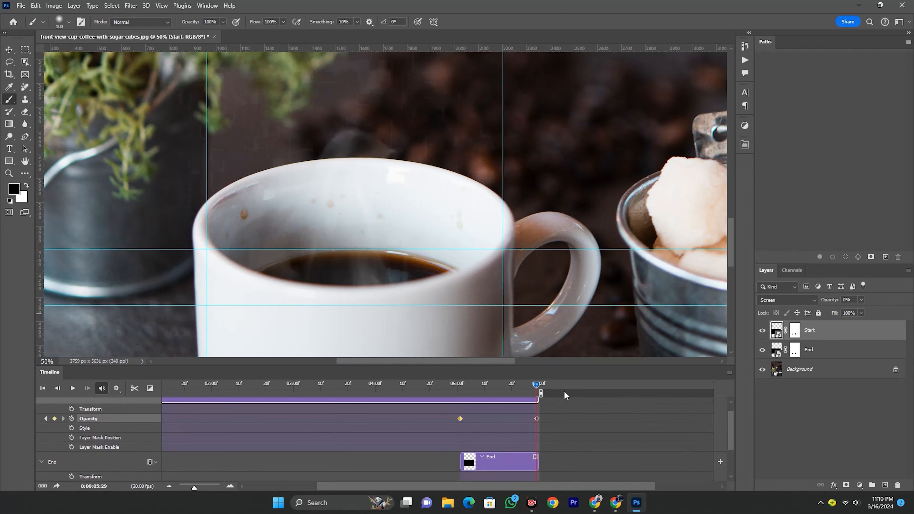
{"action": "left_click_drag", "start_coordinate": [480, 388], "coordinate": [460, 386]}
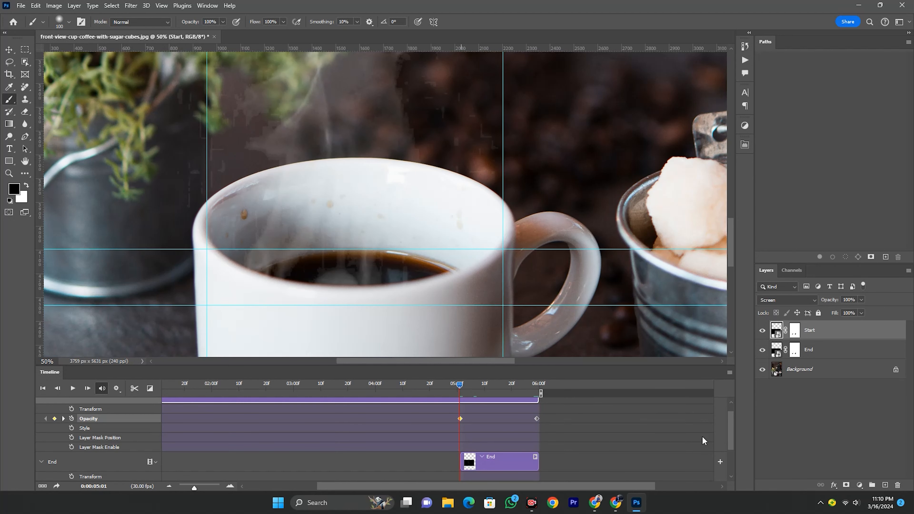
{"action": "scroll", "coordinate": [704, 441], "scroll_direction": "down", "scroll_amount": 2}
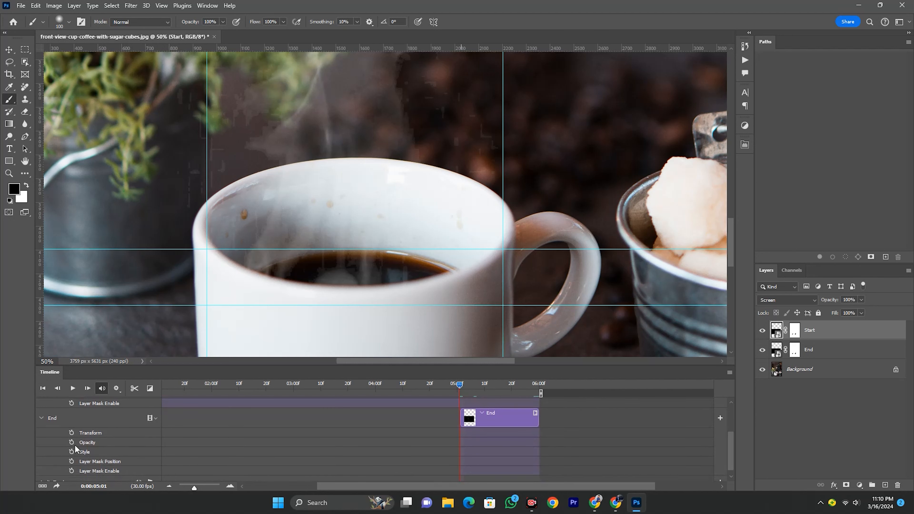
{"action": "left_click", "coordinate": [72, 443]}
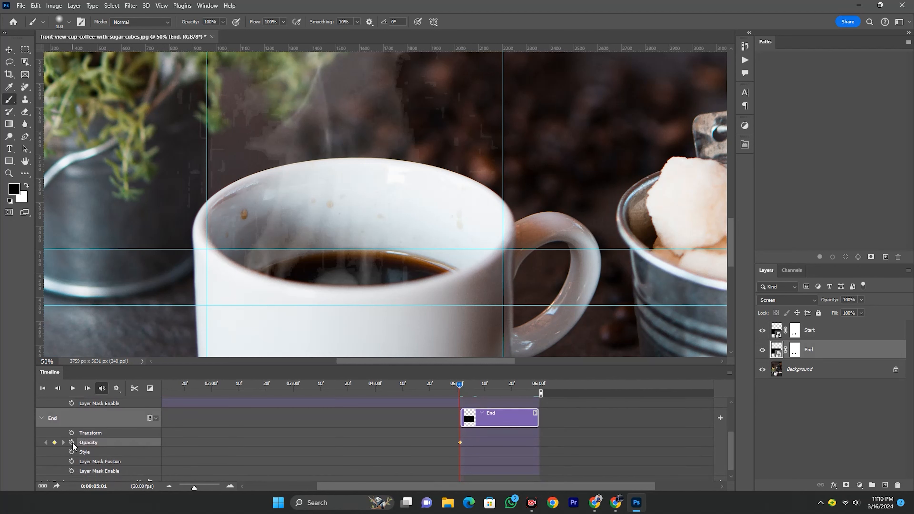
{"action": "left_click", "coordinate": [861, 299]}
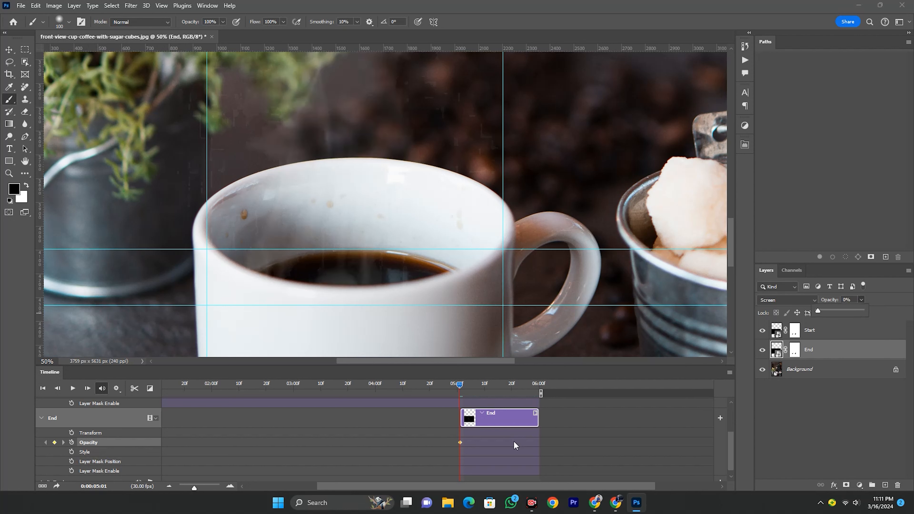
- Set the End clip's opacity to 100% at 0:00:05:29 to create its closing fade-in keyframe
{"action": "left_click_drag", "start_coordinate": [461, 383], "coordinate": [547, 385]}
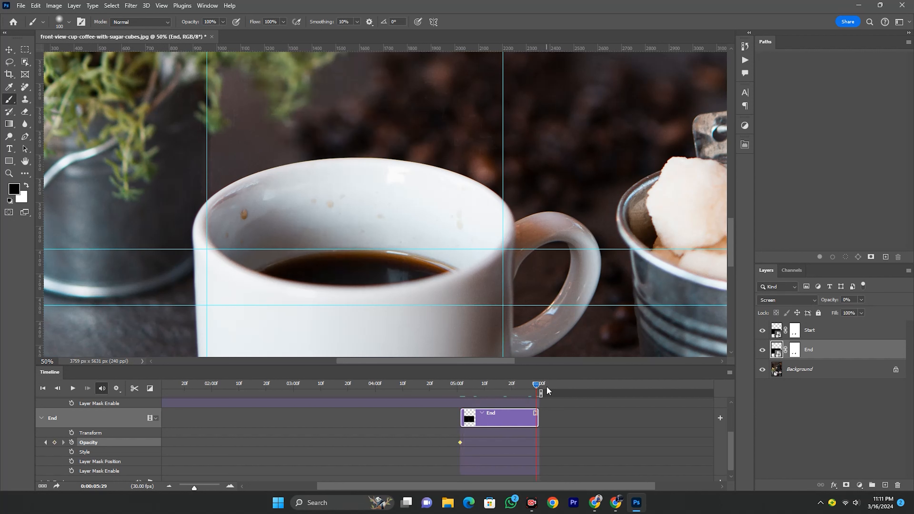
{"action": "left_click", "coordinate": [861, 300]}
{"action": "left_click_drag", "start_coordinate": [890, 311], "coordinate": [910, 316]}
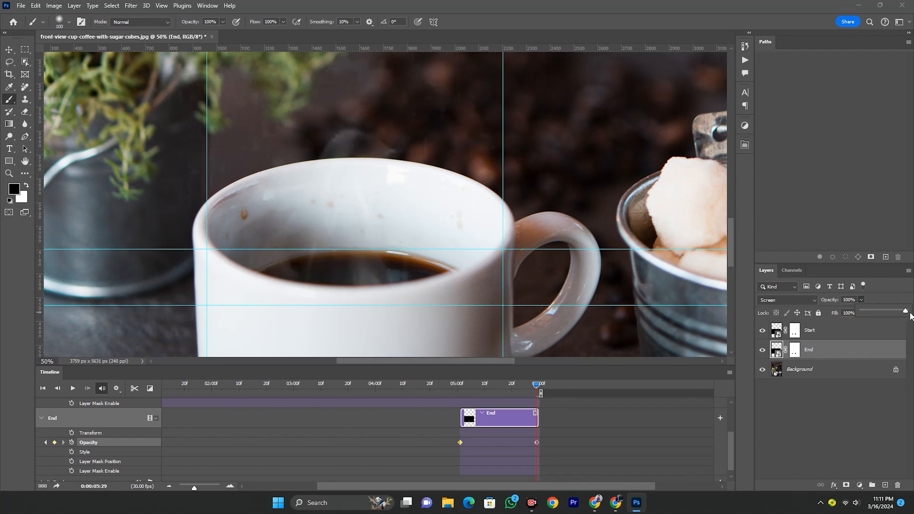
- Collapse the keyframe properties of the End and Start tracks in the timeline
{"action": "left_click", "coordinate": [42, 418]}
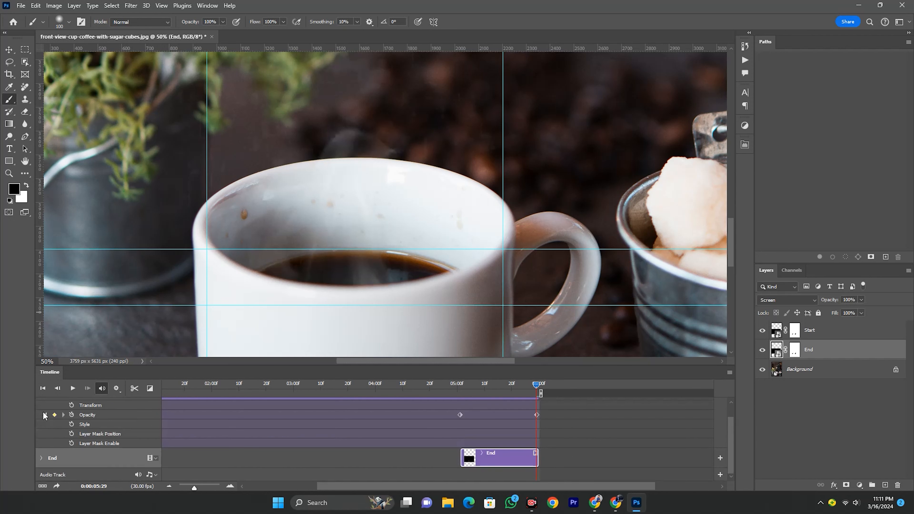
{"action": "left_click_drag", "start_coordinate": [730, 453], "coordinate": [732, 420]}
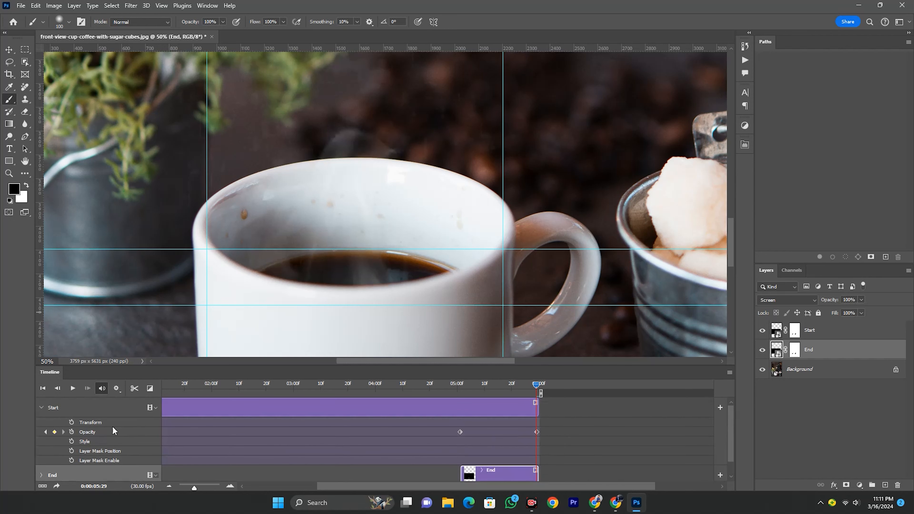
{"action": "left_click", "coordinate": [52, 407]}
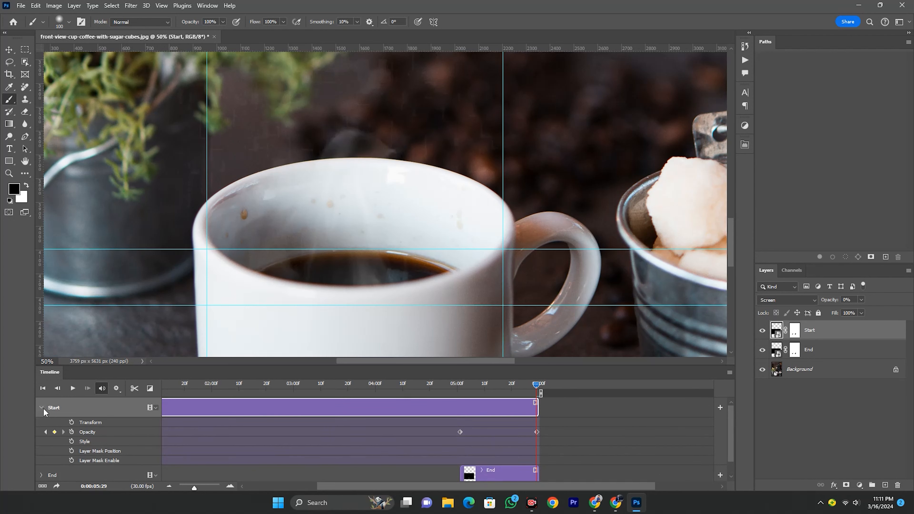
{"action": "left_click", "coordinate": [42, 407]}
- Check the Loop Playback option, play the steam animation and fit the whole image on screen
{"action": "left_click", "coordinate": [116, 388]}
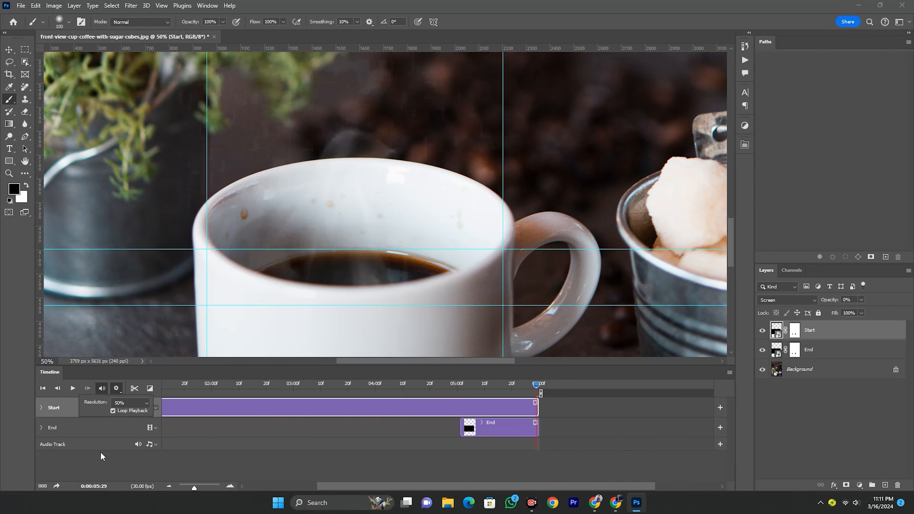
{"action": "left_click", "coordinate": [103, 465]}
{"action": "left_click", "coordinate": [72, 388]}
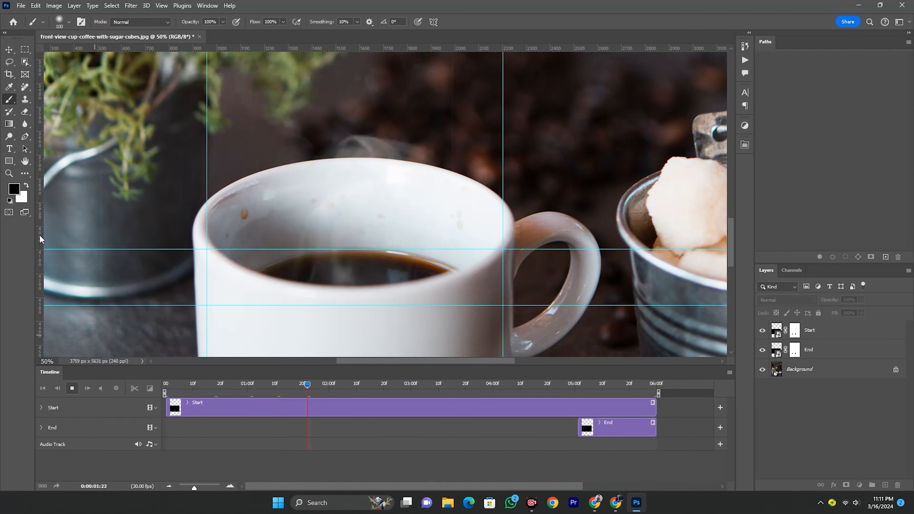
{"action": "left_click", "coordinate": [9, 173]}
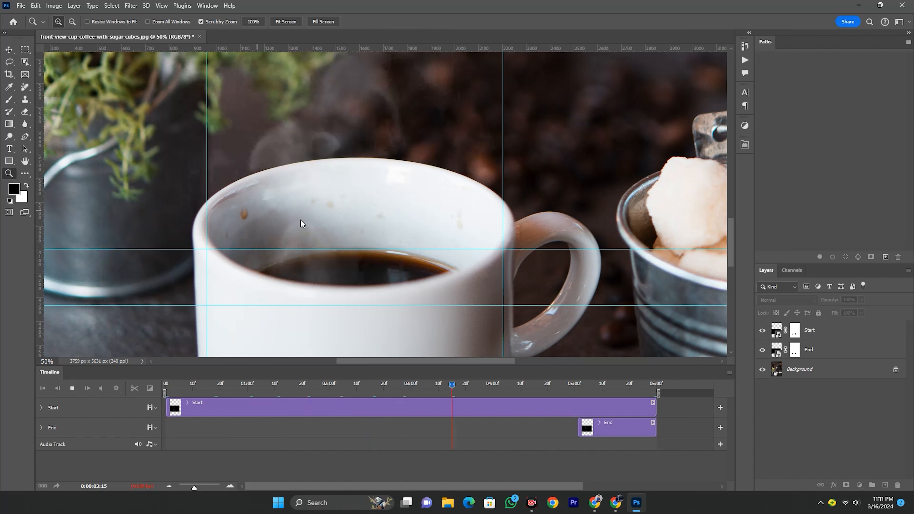
{"action": "right_click", "coordinate": [326, 230]}
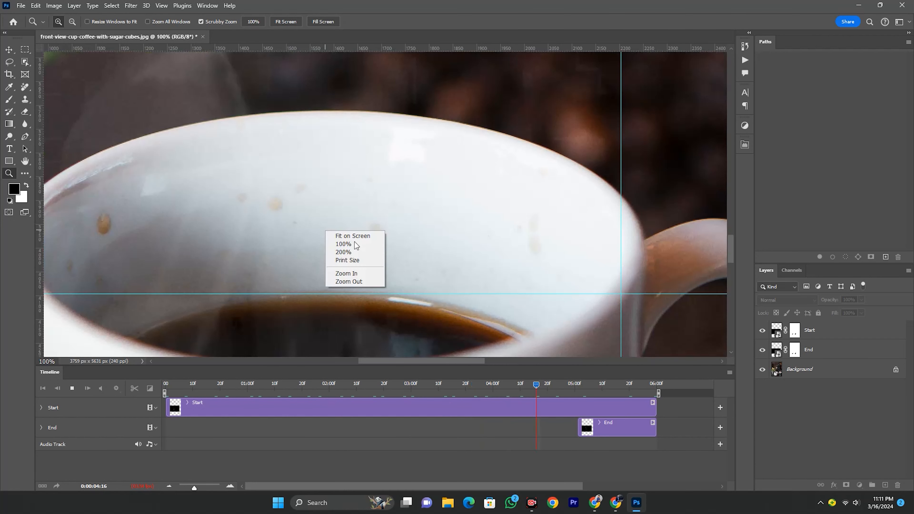
{"action": "left_click", "coordinate": [355, 235]}
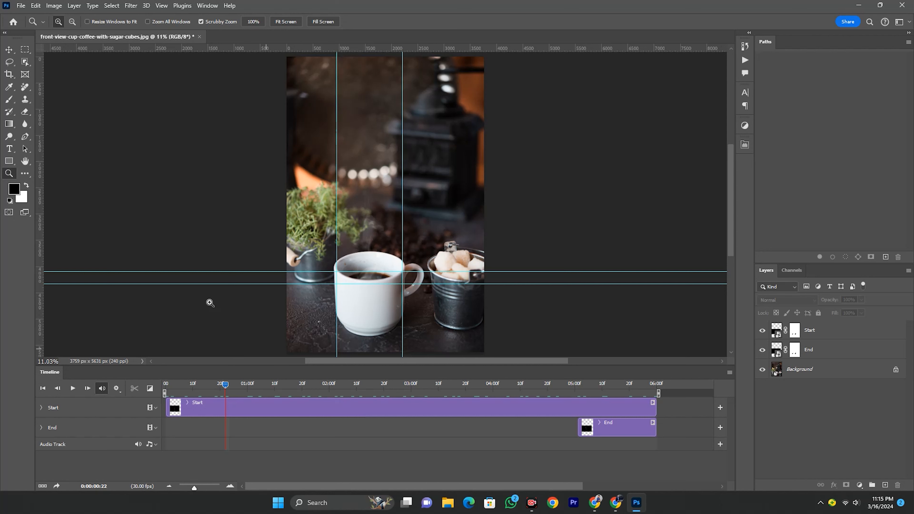
- Open the Render Video settings for the animation and choose the Desktop as the output folder
{"action": "left_click", "coordinate": [21, 5]}
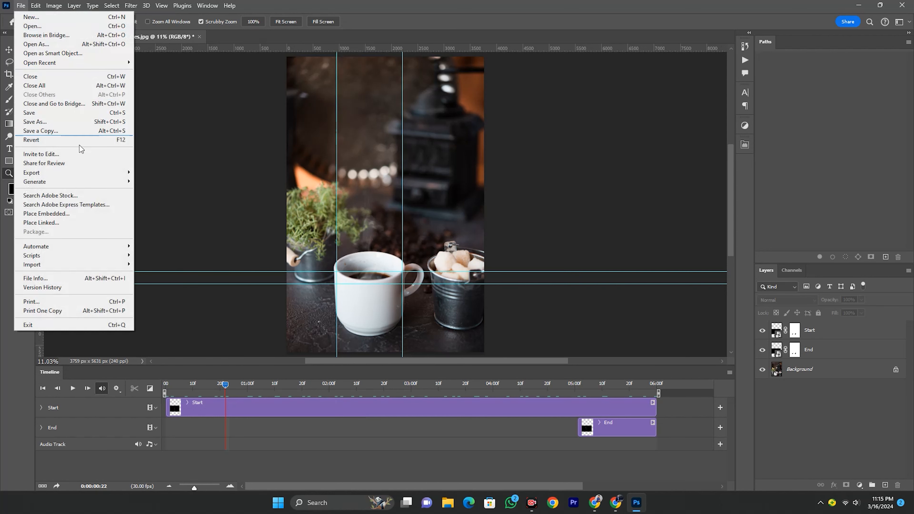
{"action": "mouse_move", "coordinate": [93, 174]}
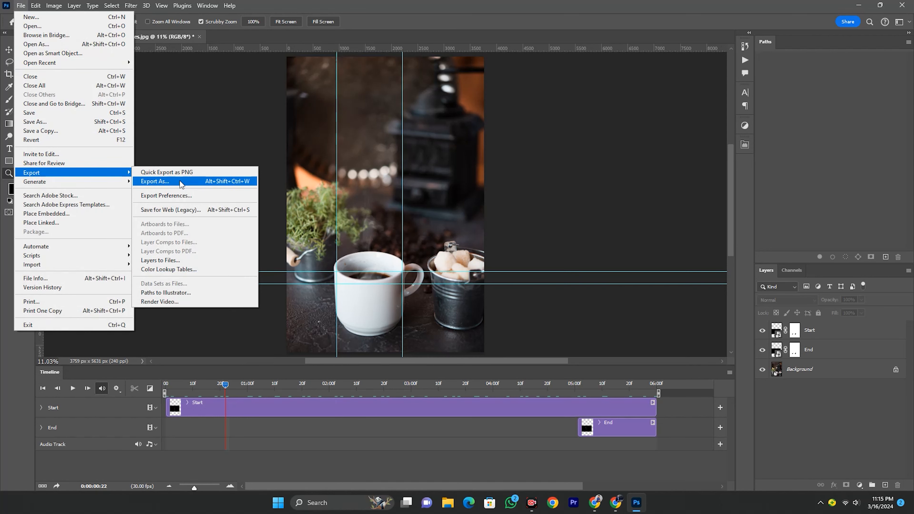
{"action": "left_click", "coordinate": [224, 301]}
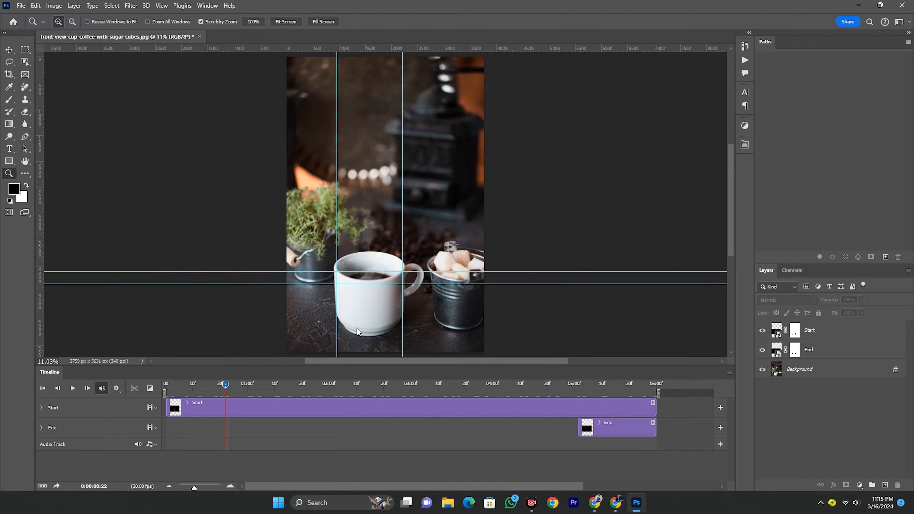
{"action": "left_click", "coordinate": [362, 107]}
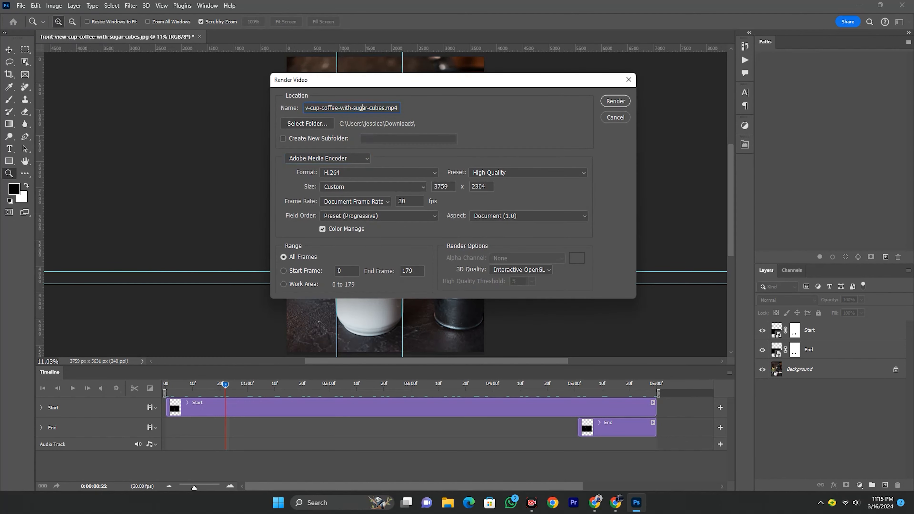
{"action": "left_click", "coordinate": [306, 124]}
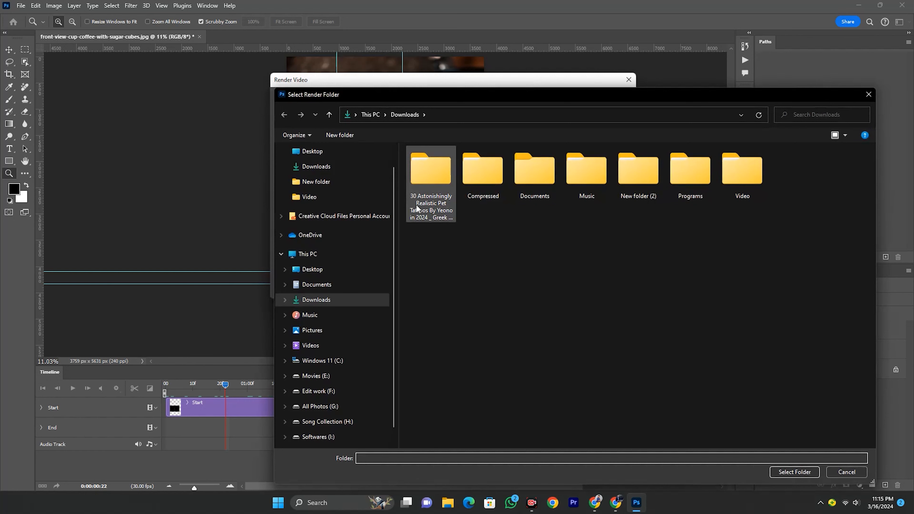
{"action": "left_click", "coordinate": [313, 151]}
{"action": "left_click", "coordinate": [806, 475]}
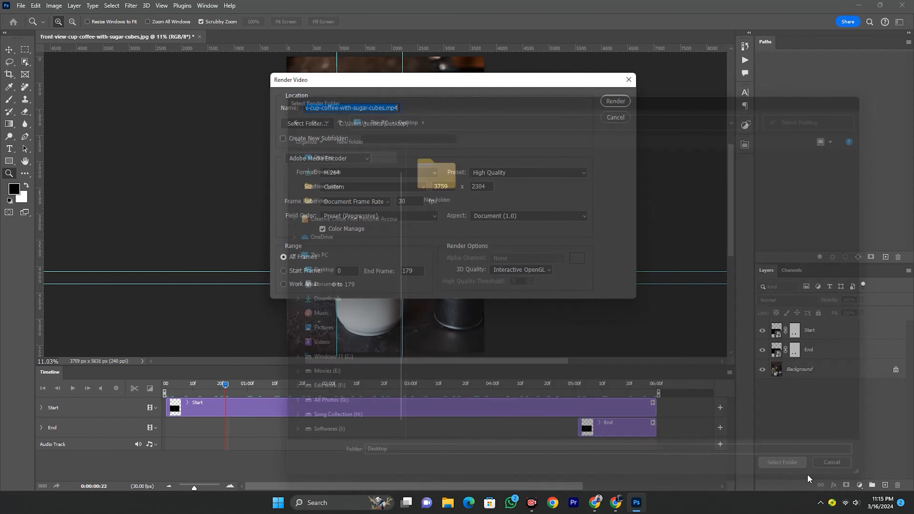
- Choose the HD 720p 24 preset for the H.264 output and render the video
{"action": "left_click", "coordinate": [510, 173]}
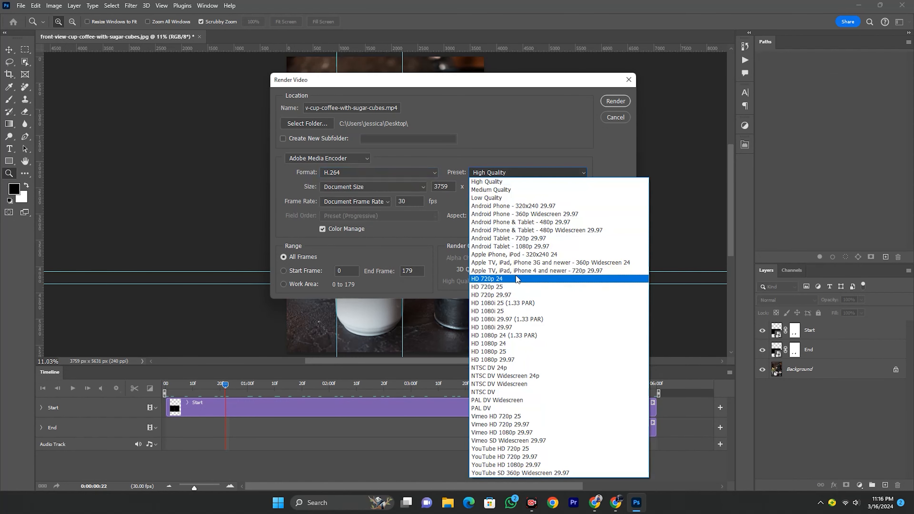
{"action": "left_click", "coordinate": [517, 279]}
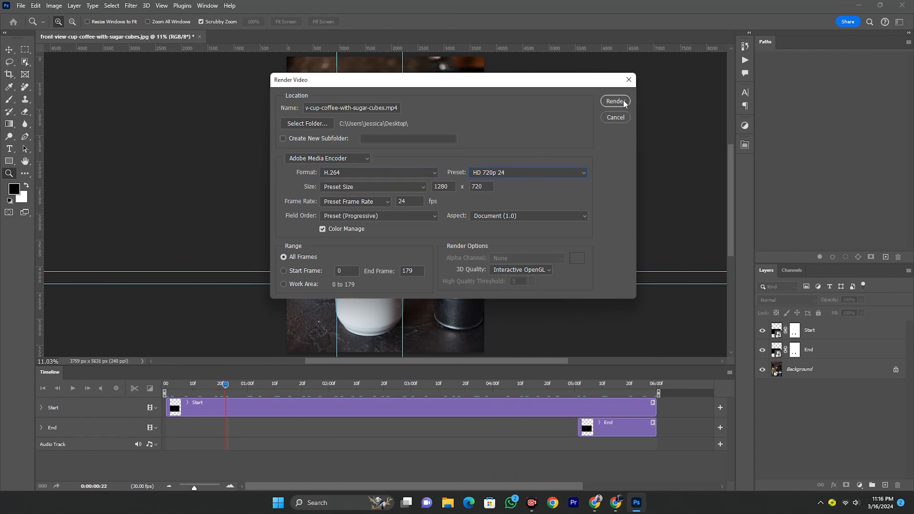
{"action": "left_click", "coordinate": [615, 101]}
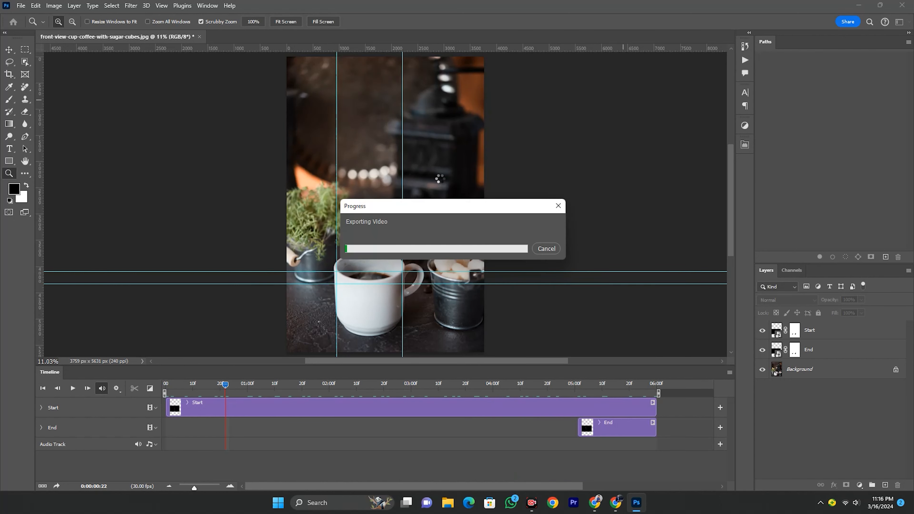